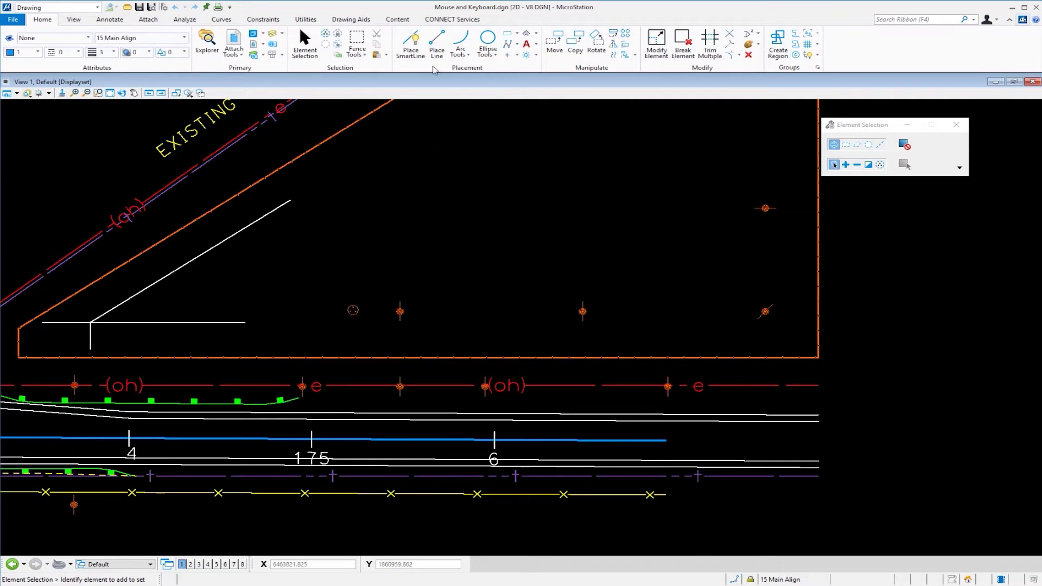
Step: Start Copy Element and zoom in on the white lines above the overhead line
{"action": "left_click", "coordinate": [417, 45]}
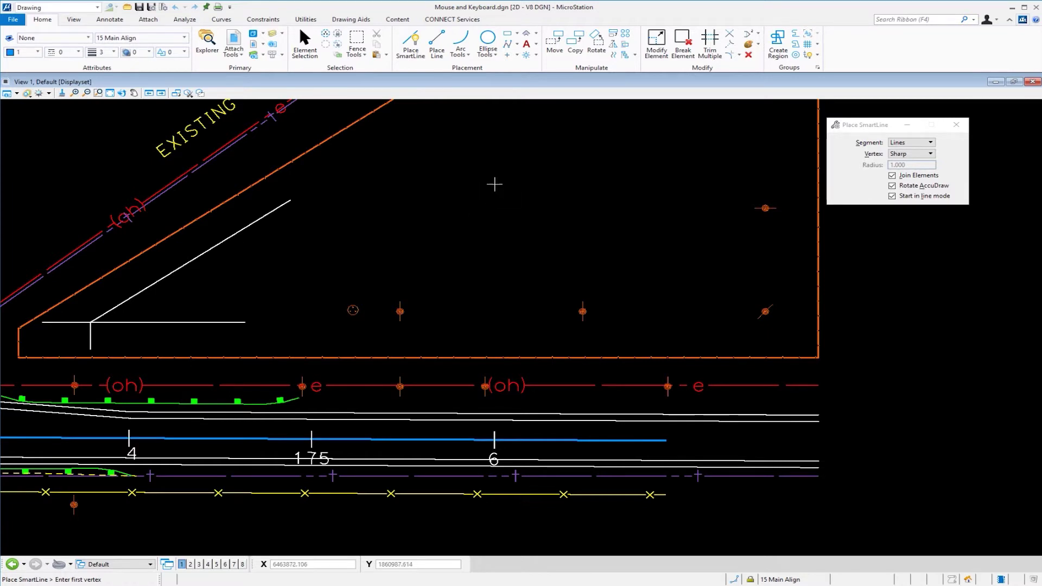
{"action": "left_click", "coordinate": [577, 48]}
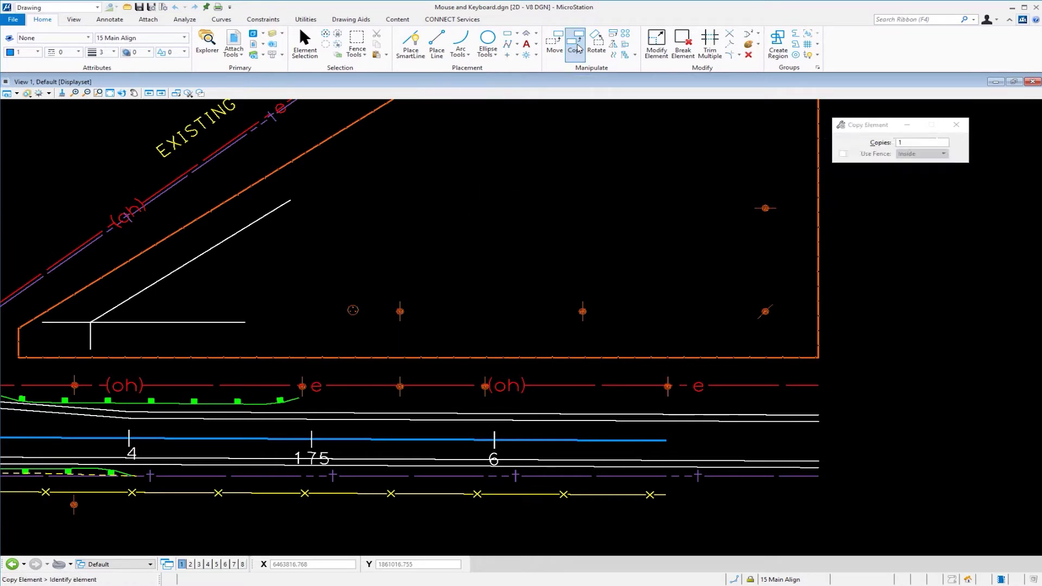
{"action": "scroll", "coordinate": [111, 298], "scroll_direction": "up", "scroll_amount": 2}
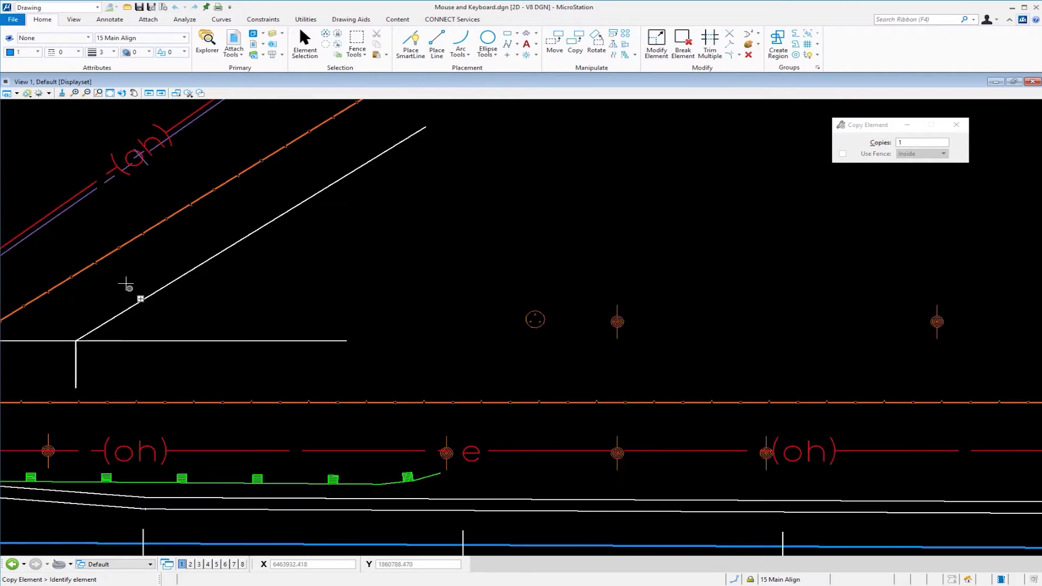
{"action": "middle_click", "coordinate": [126, 281]}
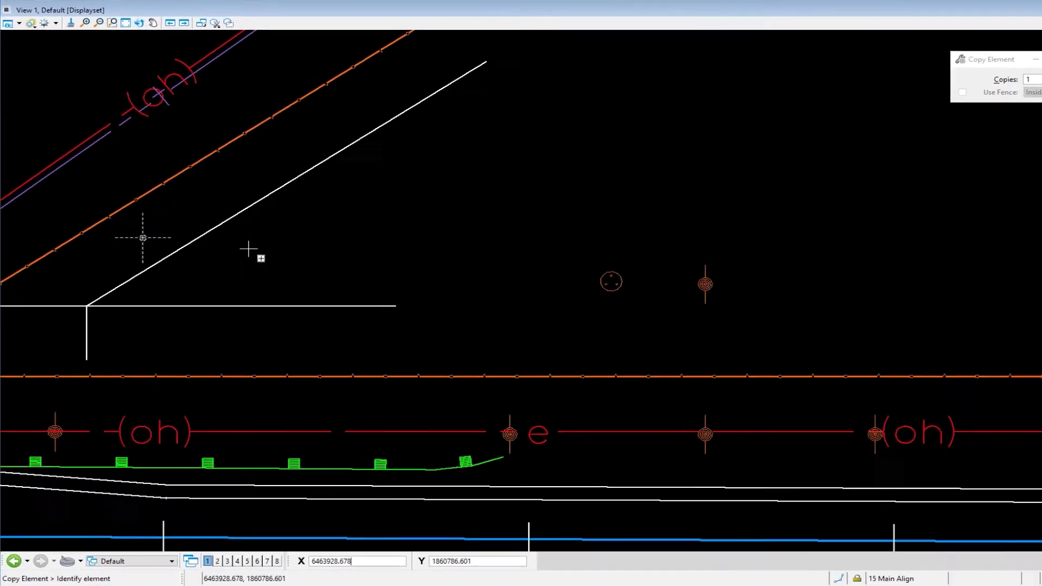
Step: Pan the view across to the white lines near the poles
{"action": "mouse_move", "coordinate": [248, 249]}
{"action": "middle_mouse_down"}
{"action": "mouse_move", "coordinate": [425, 234]}
{"action": "mouse_move", "coordinate": [470, 249]}
{"action": "middle_mouse_up"}
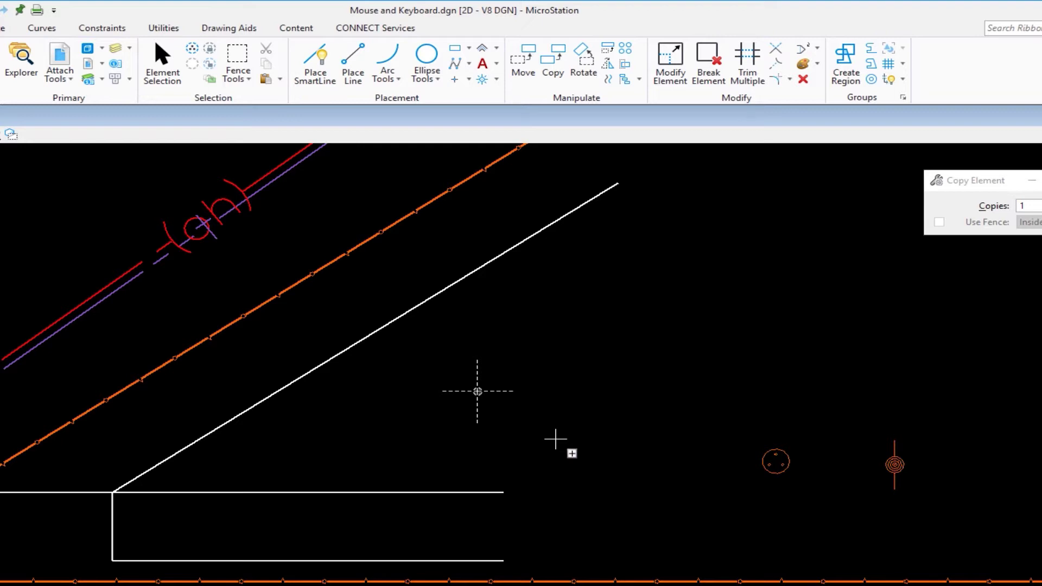
Step: Copy the white diagonal line from its lower endpoint to the horizontal line's right end
{"action": "right_click_drag", "start_coordinate": [433, 438], "coordinate": [393, 419]}
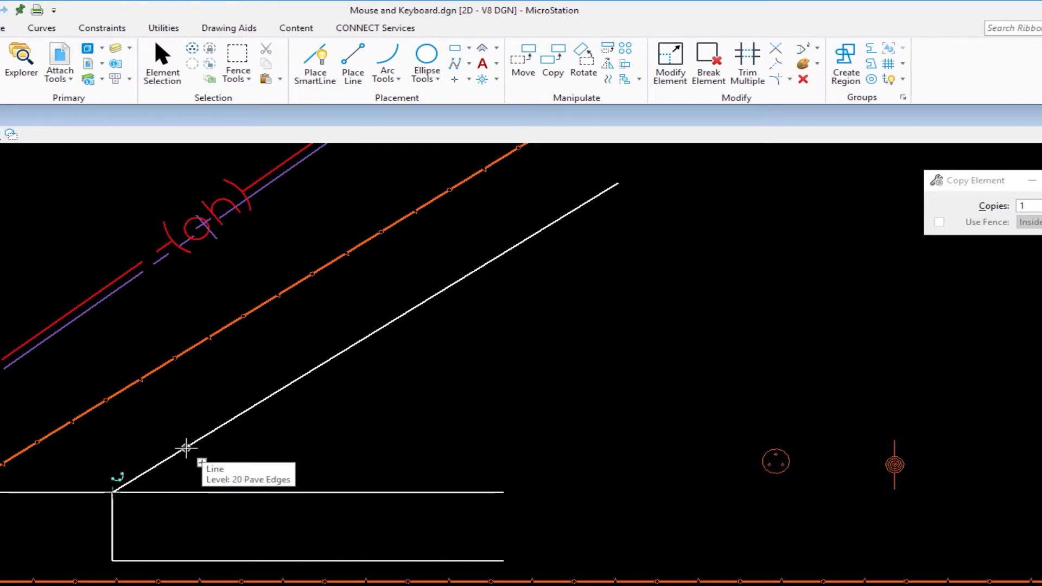
{"action": "left_click", "coordinate": [185, 447]}
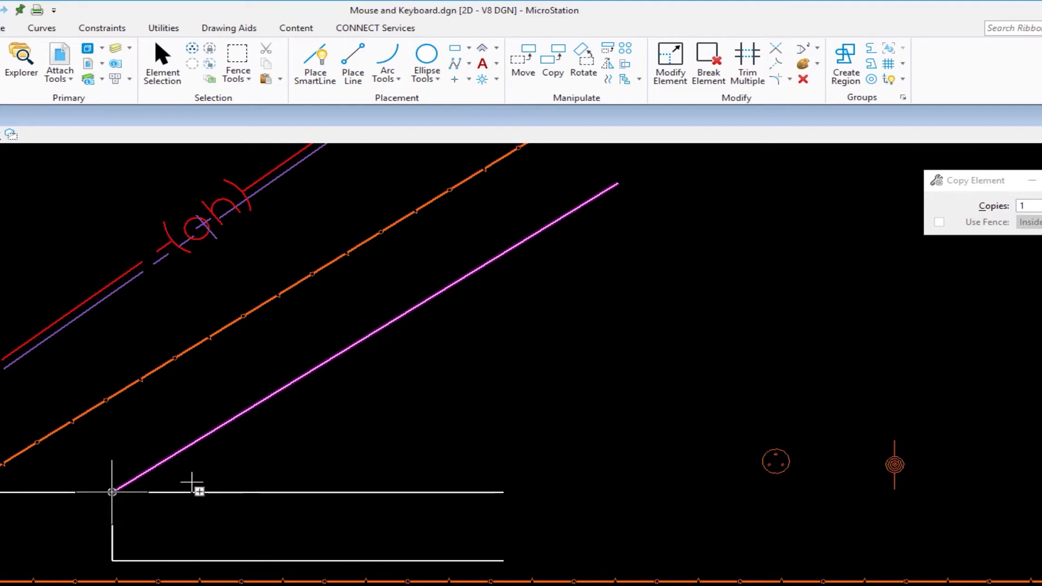
{"action": "left_click", "coordinate": [234, 465]}
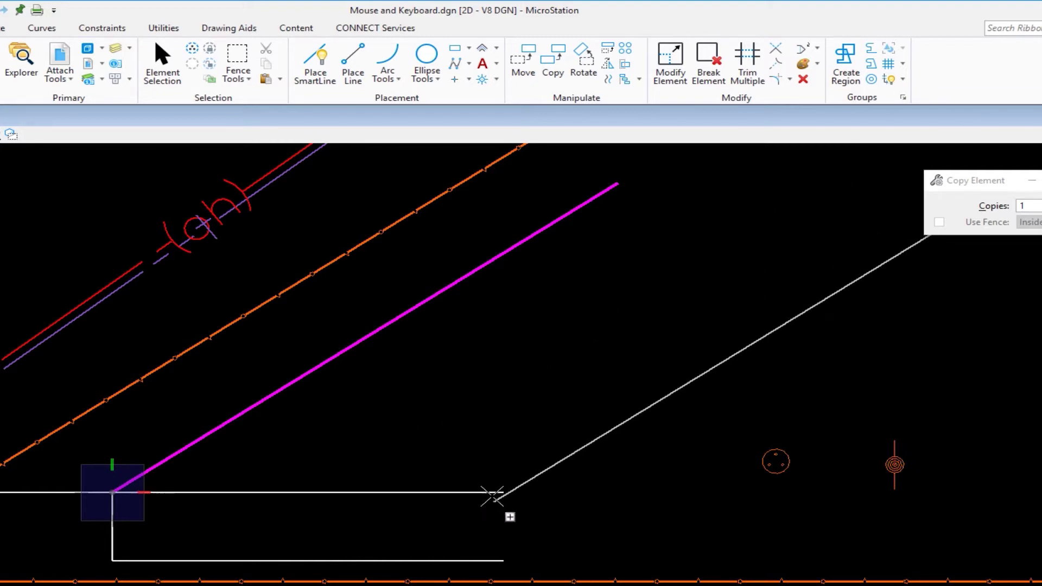
{"action": "left_click", "coordinate": [500, 493]}
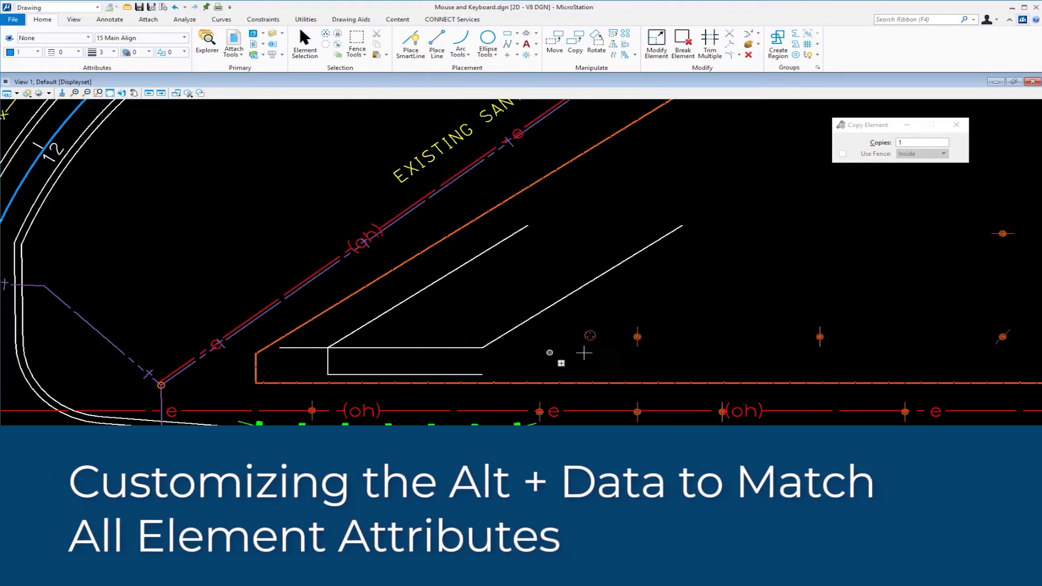
Step: Draw a SmartLine from the lower pole up and across to the right pole, matching the overhead electric style
{"action": "middle_click_drag", "start_coordinate": [584, 350], "coordinate": [402, 356]}
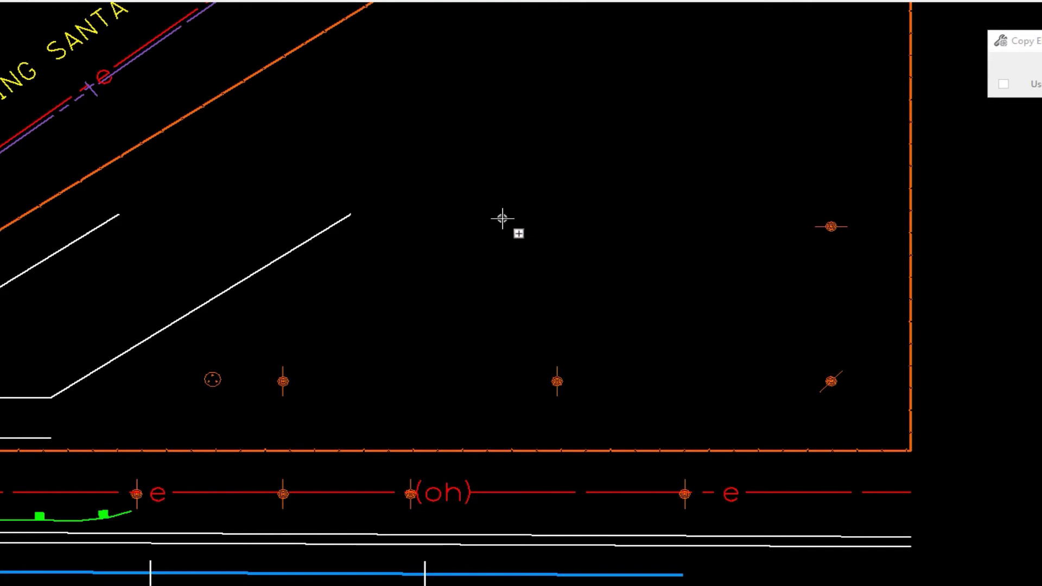
{"action": "key", "text": "q"}
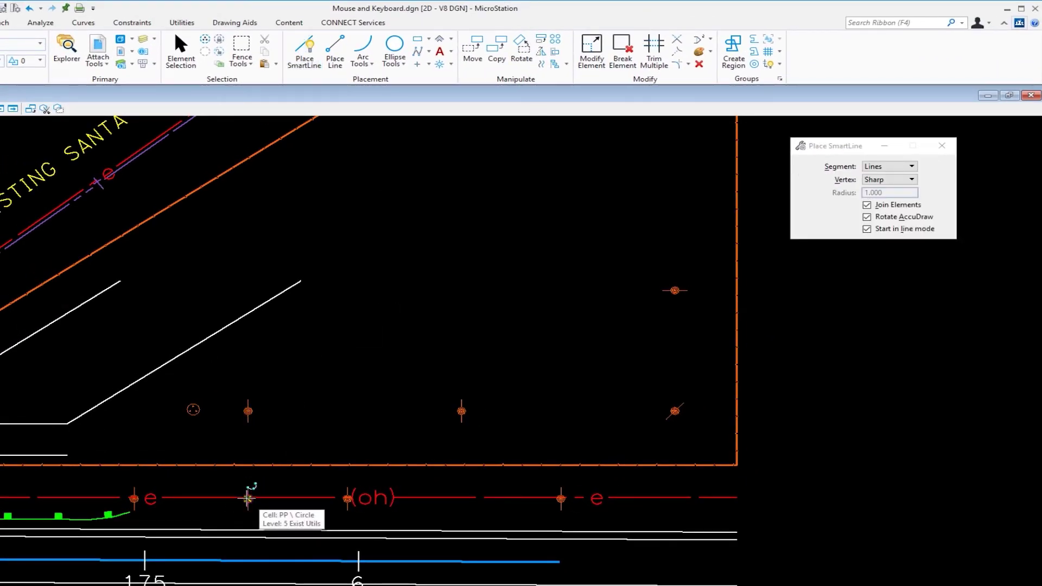
{"action": "left_click", "coordinate": [248, 498]}
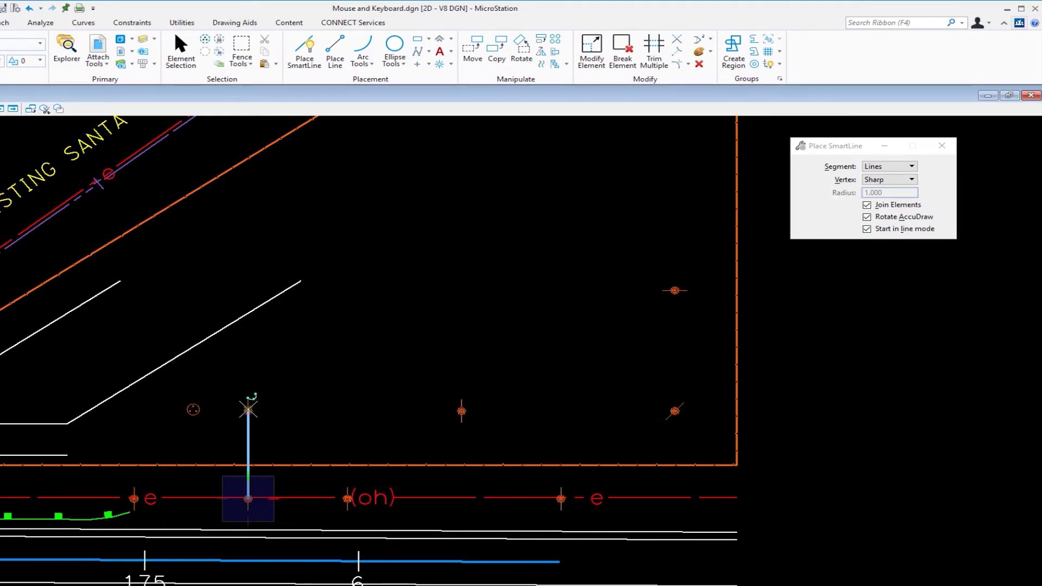
{"action": "left_click", "coordinate": [248, 410]}
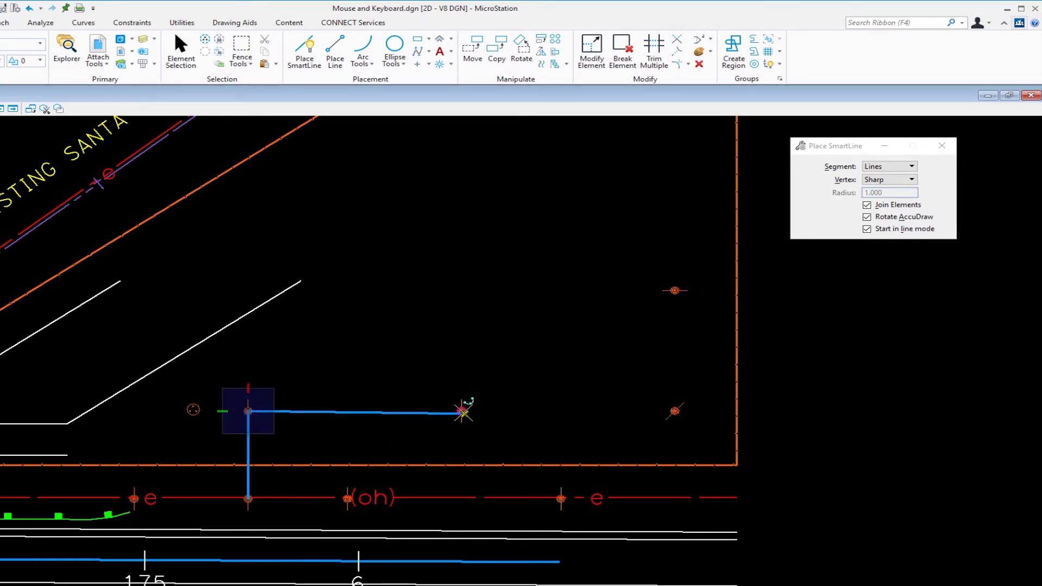
{"action": "left_click", "coordinate": [461, 411]}
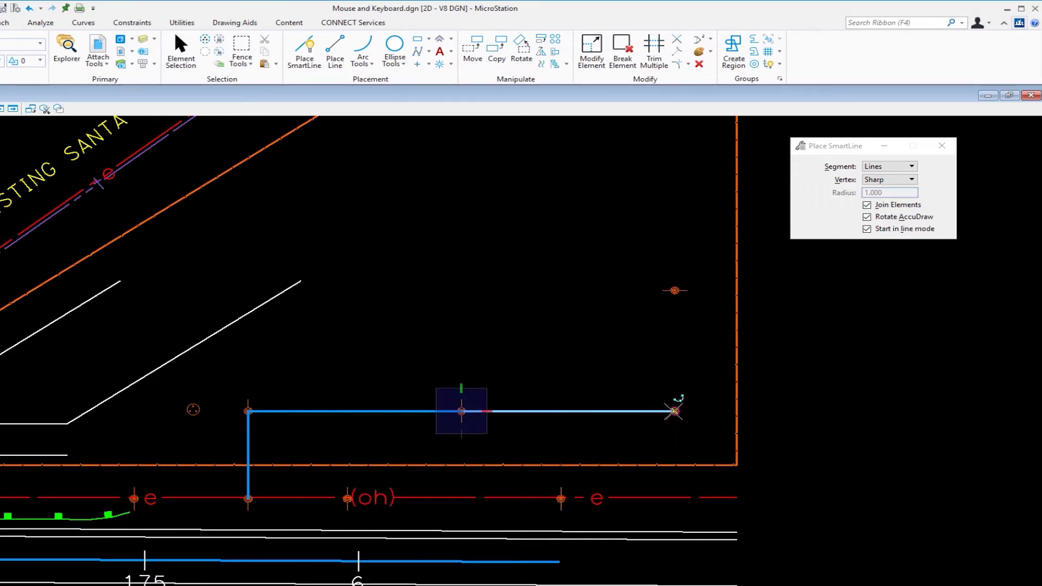
{"action": "left_click", "coordinate": [675, 411]}
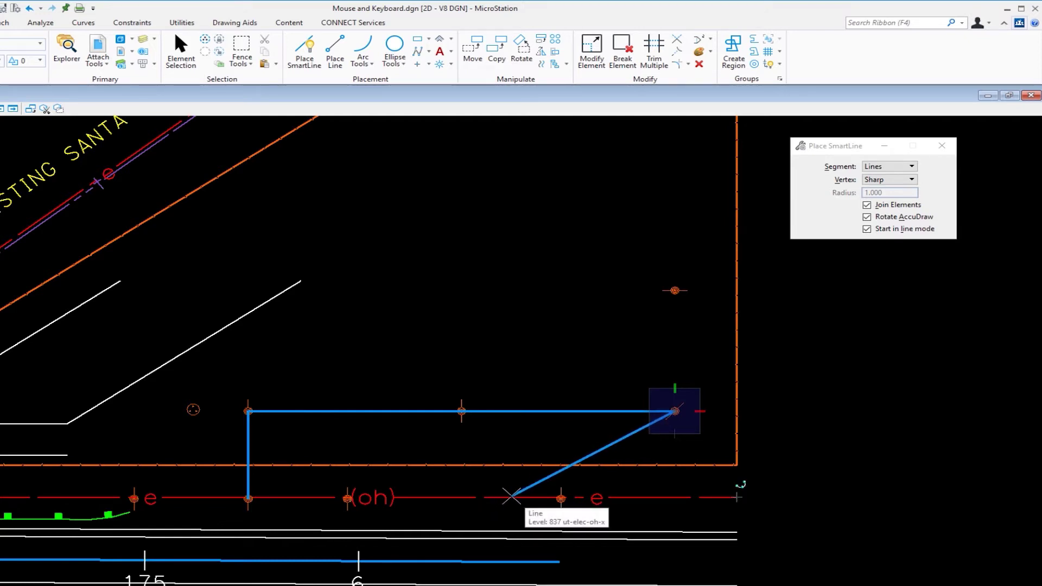
{"action": "right_click", "coordinate": [510, 496]}
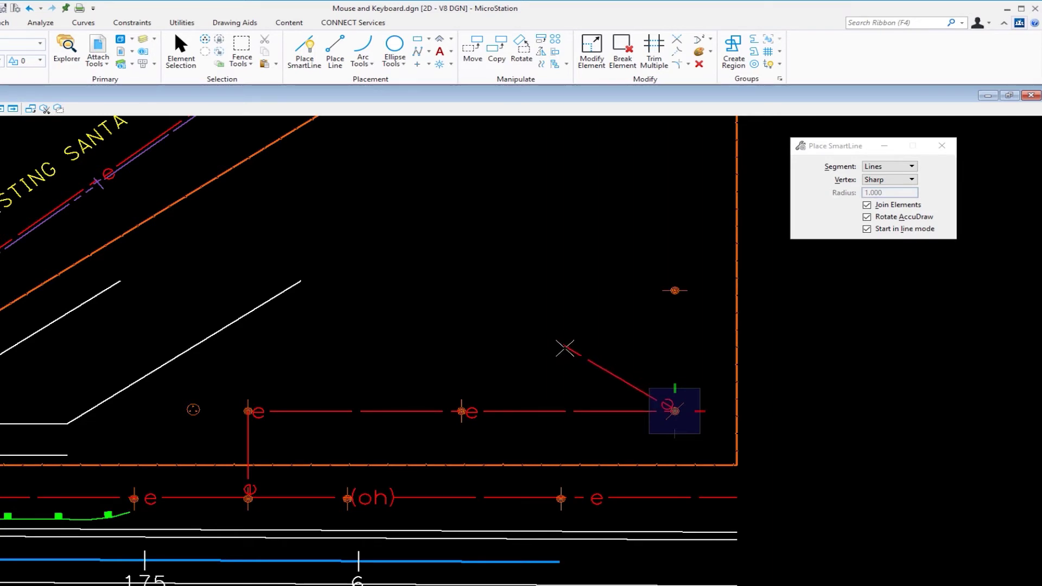
Step: Finish the overhead line, then take the existing circle's attributes as active in Place Active Cell
{"action": "right_click", "coordinate": [537, 322]}
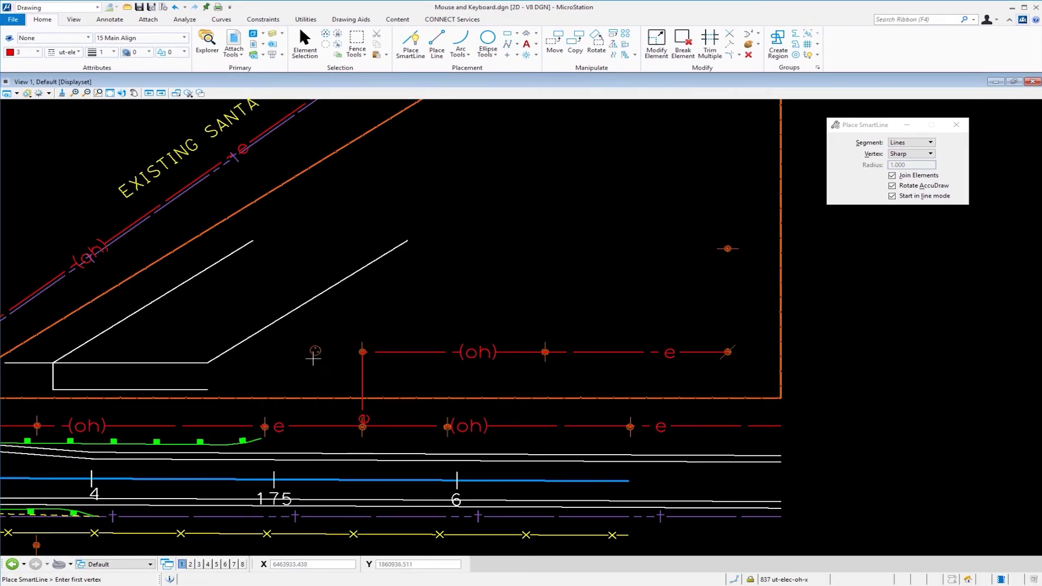
{"action": "scroll", "coordinate": [304, 376], "scroll_direction": "up", "scroll_amount": 5}
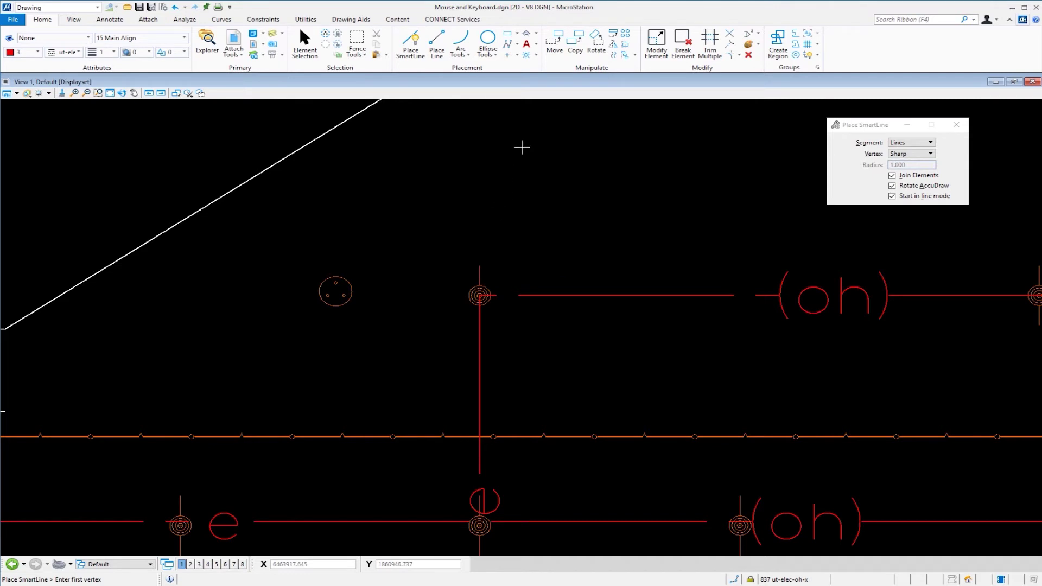
{"action": "left_click", "coordinate": [526, 55]}
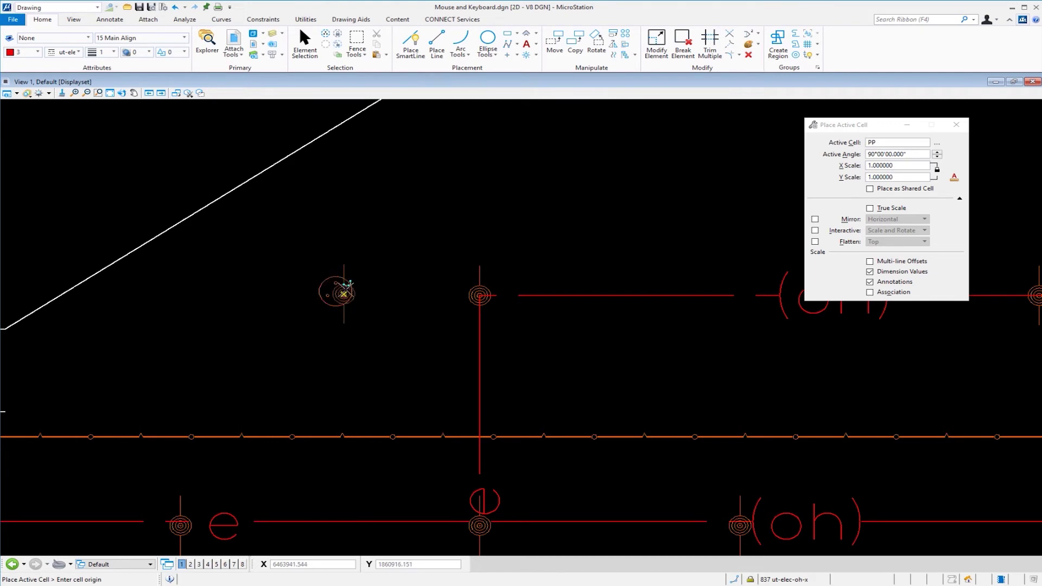
{"action": "left_click", "coordinate": [353, 291]}
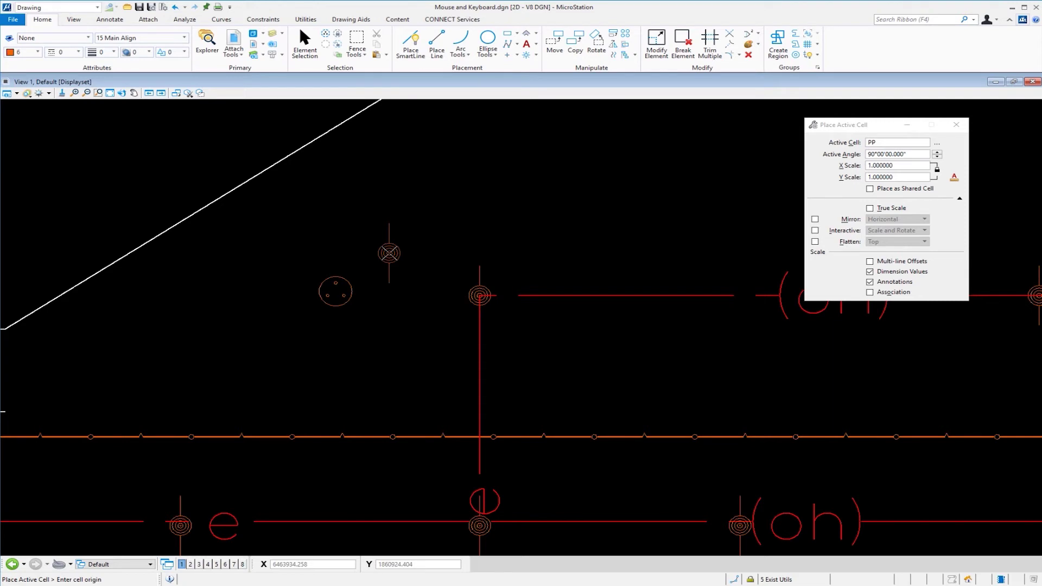
Step: Cancel cell placement and open the mouse Button Assignments in user settings
{"action": "key", "text": "Escape"}
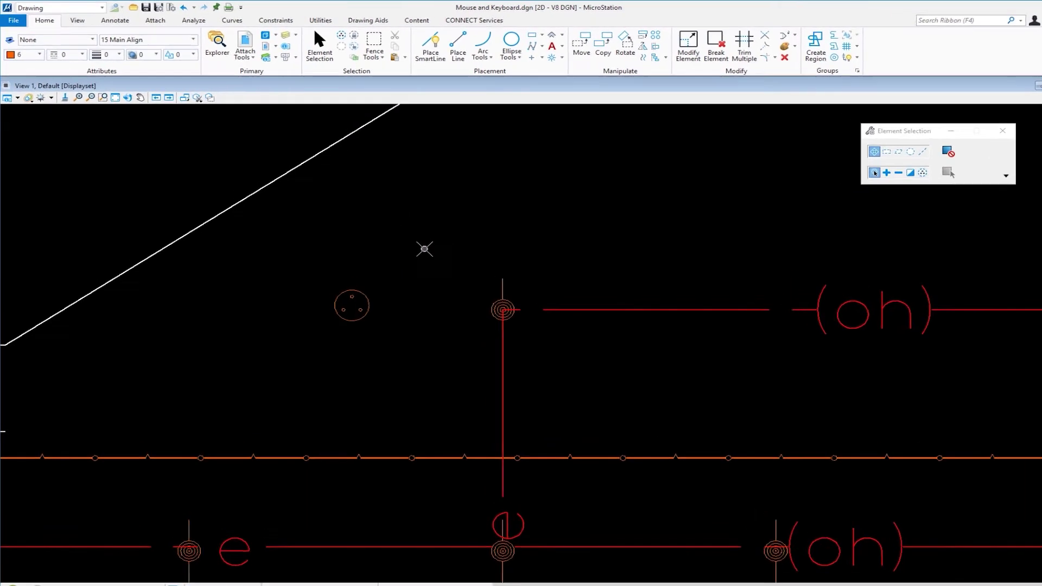
{"action": "left_click", "coordinate": [17, 23]}
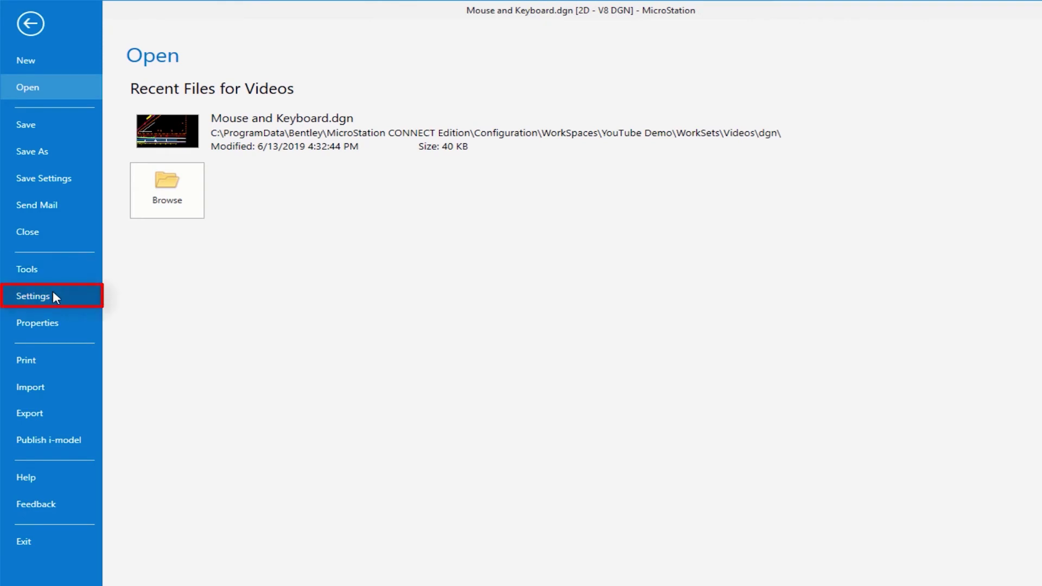
{"action": "left_click", "coordinate": [53, 292]}
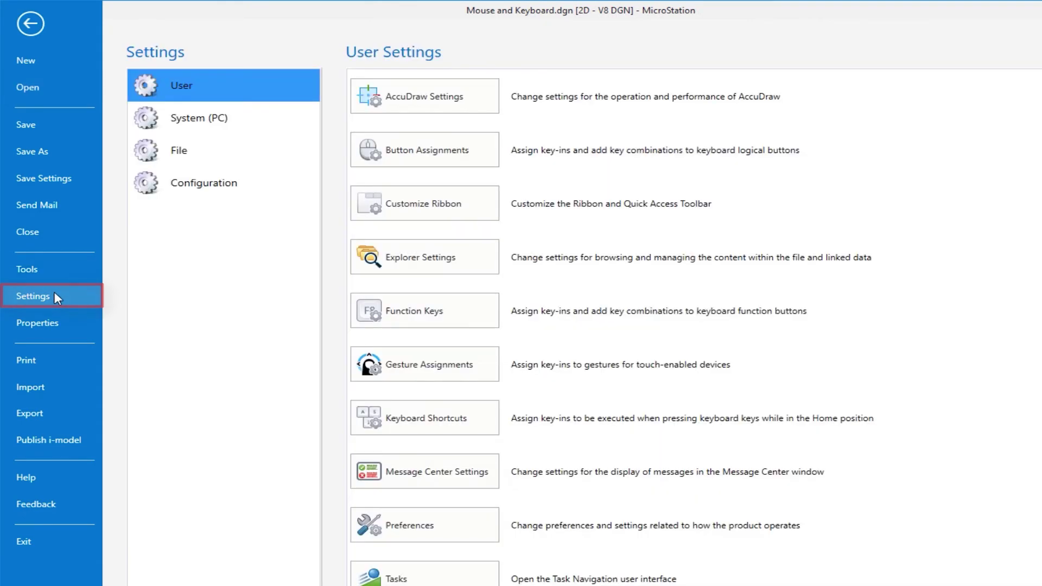
{"action": "left_click", "coordinate": [412, 155]}
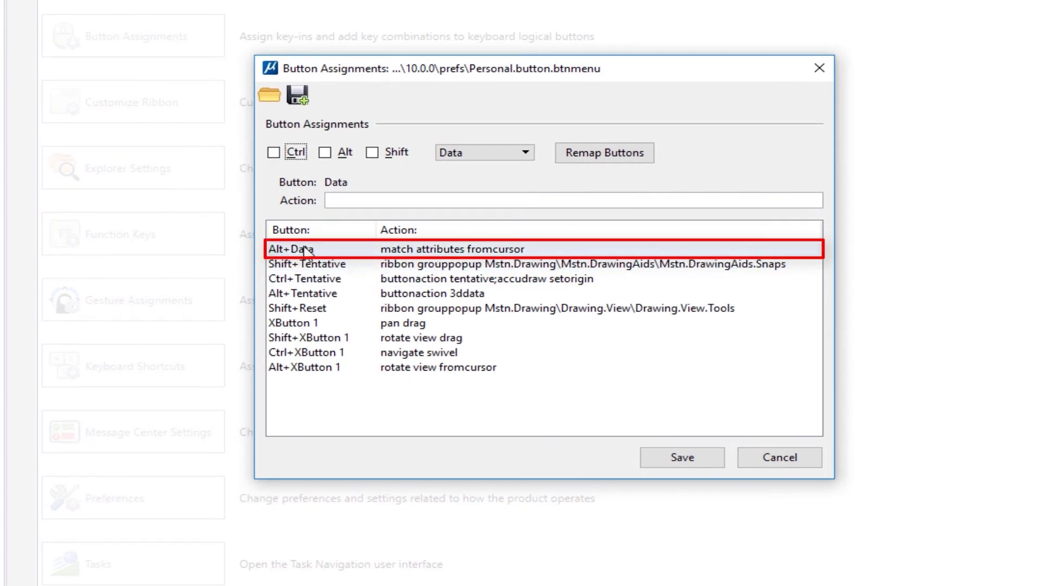
Step: Change the Alt+Data action to 'match element fromcursor' and save the assignments
{"action": "left_click", "coordinate": [308, 250]}
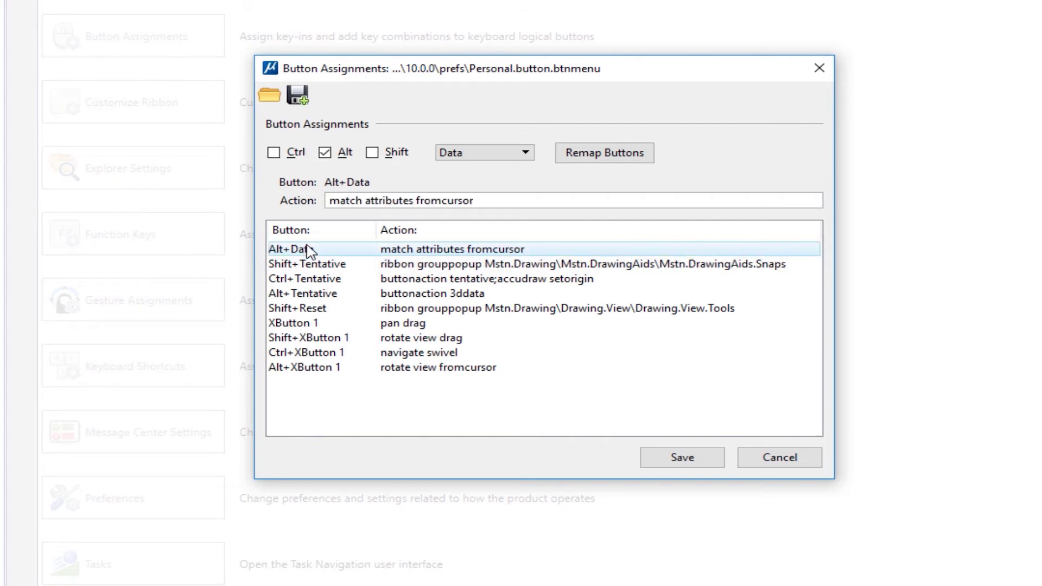
{"action": "double_click", "coordinate": [395, 202]}
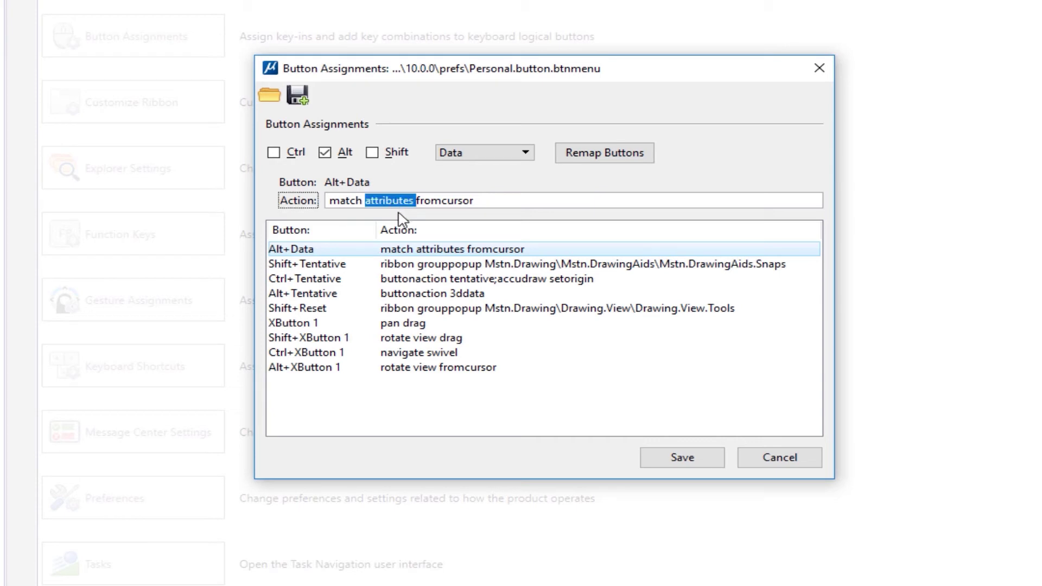
{"action": "type", "text": "element"}
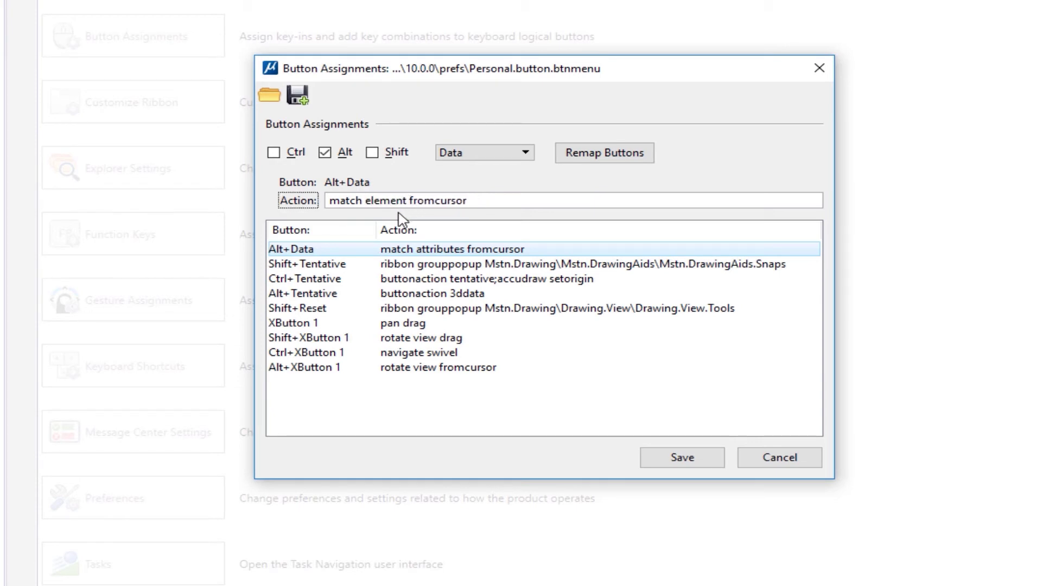
{"action": "key", "text": "Return"}
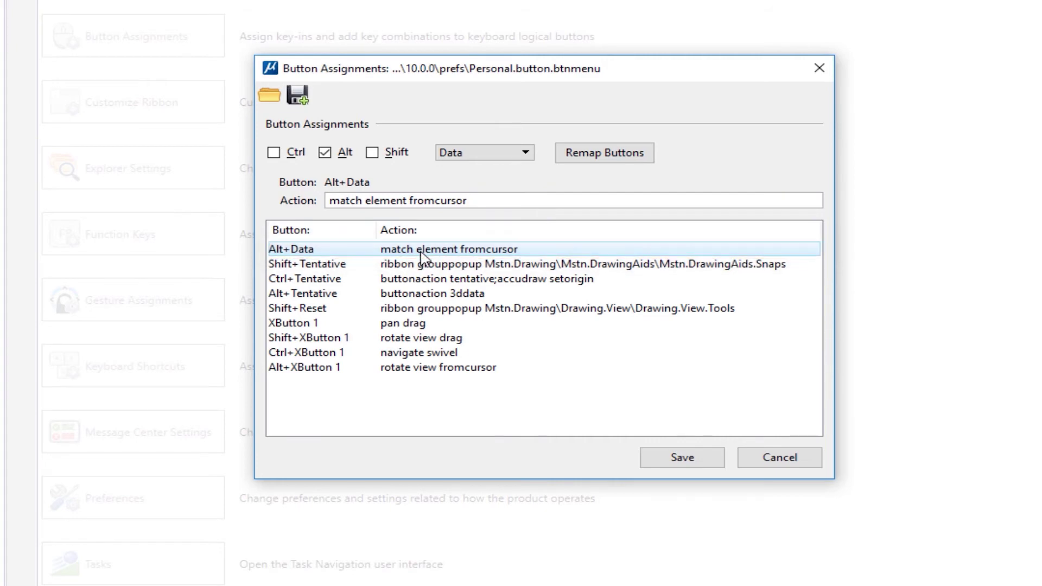
{"action": "left_click", "coordinate": [682, 457]}
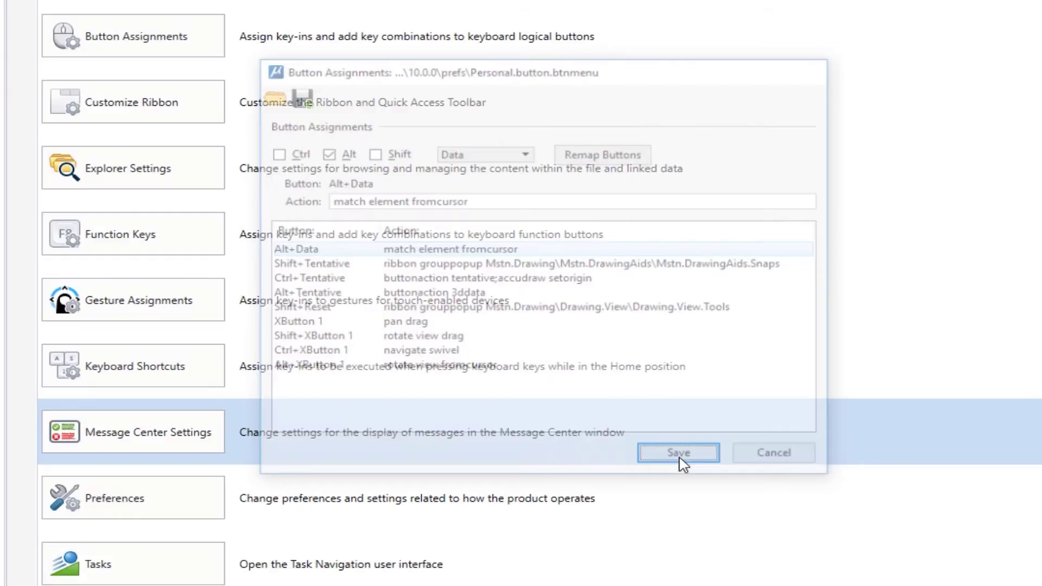
Step: Back in the drawing, match the existing MH cell to make it the active cell
{"action": "key", "text": "Escape"}
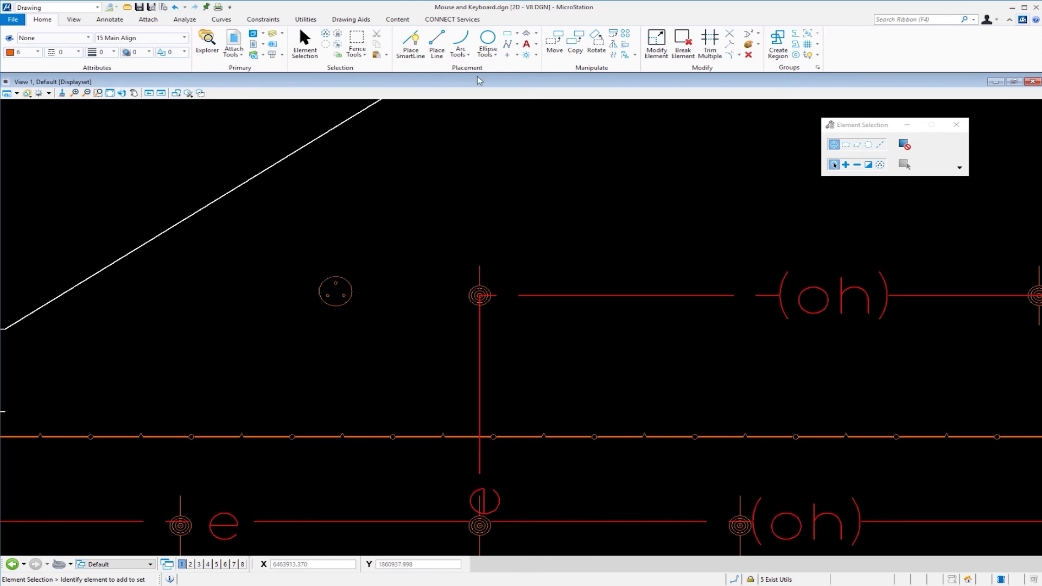
{"action": "left_click", "coordinate": [527, 56]}
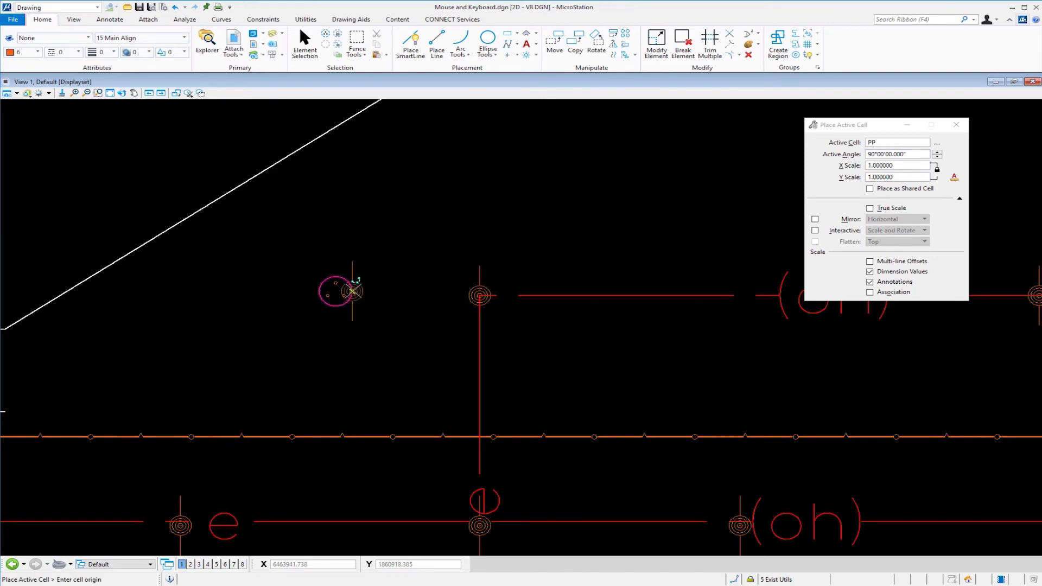
{"action": "left_click", "coordinate": [352, 292], "text": "alt"}
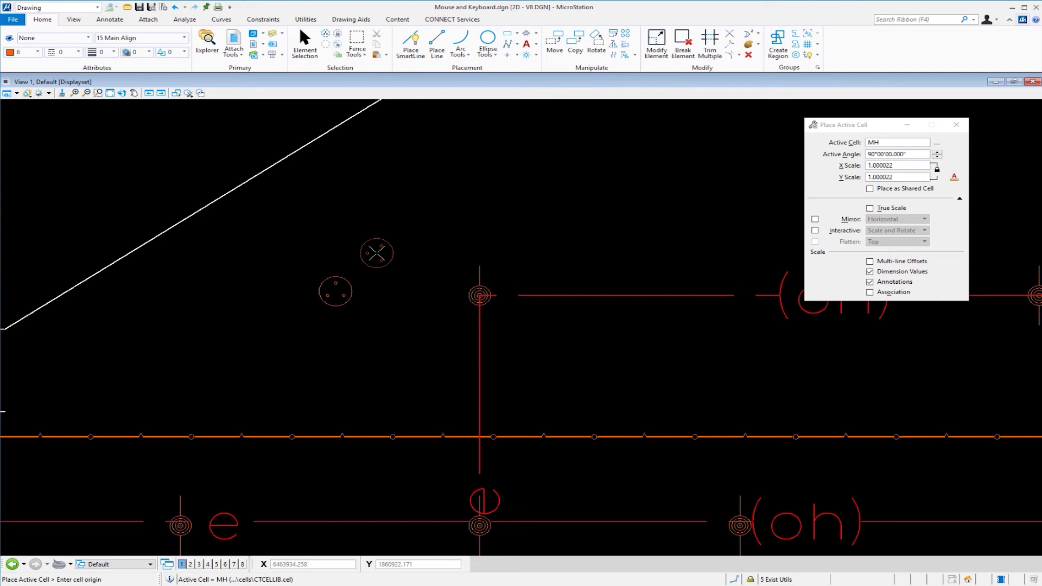
{"action": "key", "text": "Escape"}
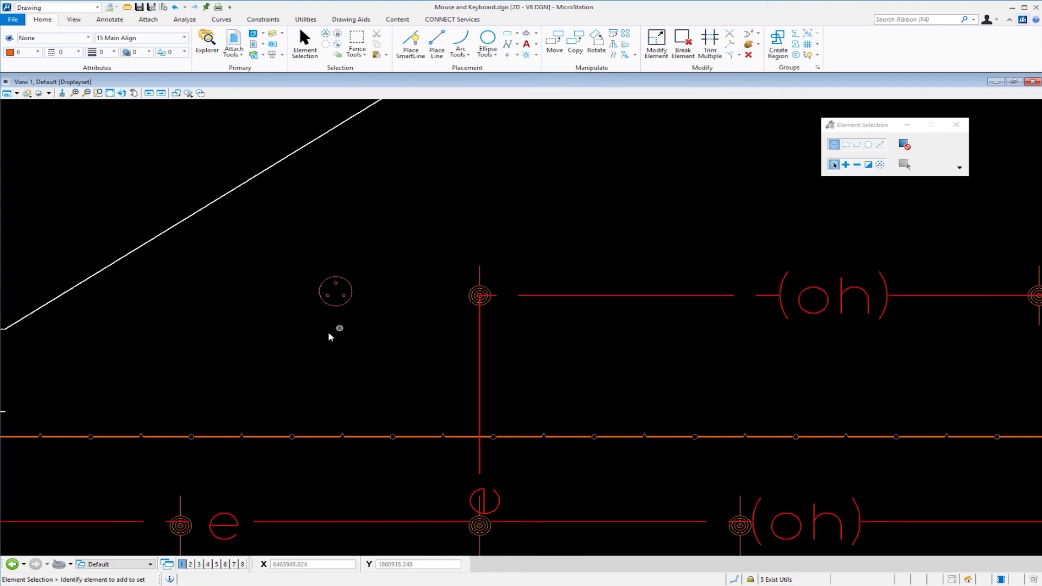
Step: Zoom out to the overhead lines and show the Attributes quick-access popup
{"action": "scroll", "coordinate": [344, 347], "scroll_direction": "down", "scroll_amount": 2}
{"action": "middle_click_drag", "start_coordinate": [344, 347], "coordinate": [364, 313]}
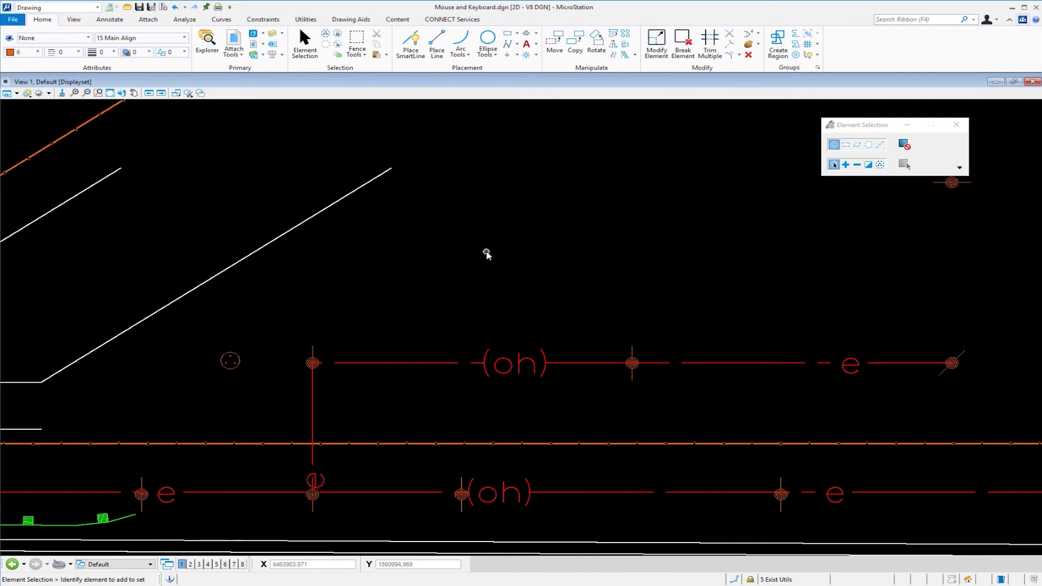
{"action": "key", "text": "space"}
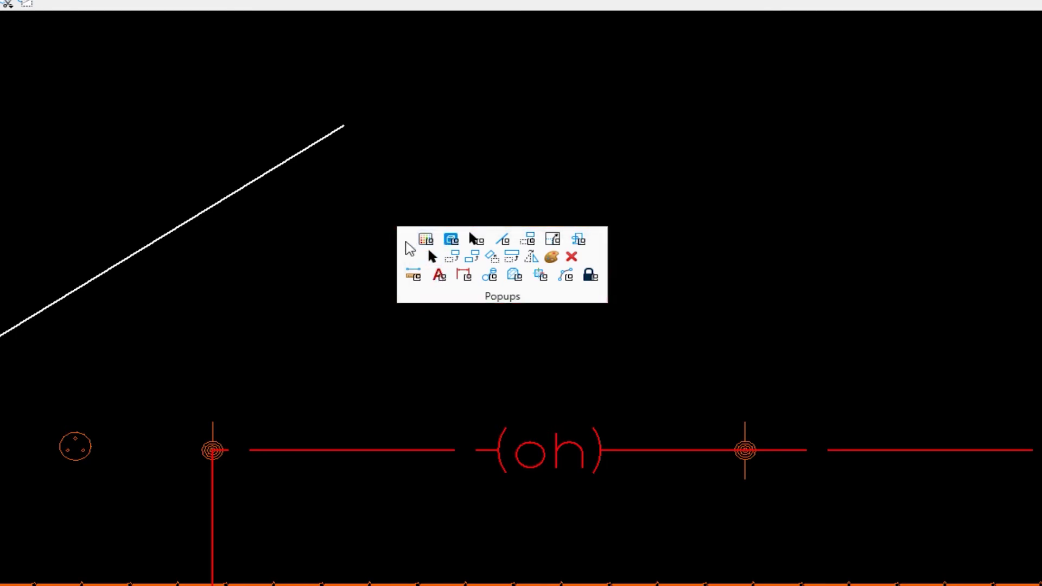
{"action": "left_click", "coordinate": [426, 241]}
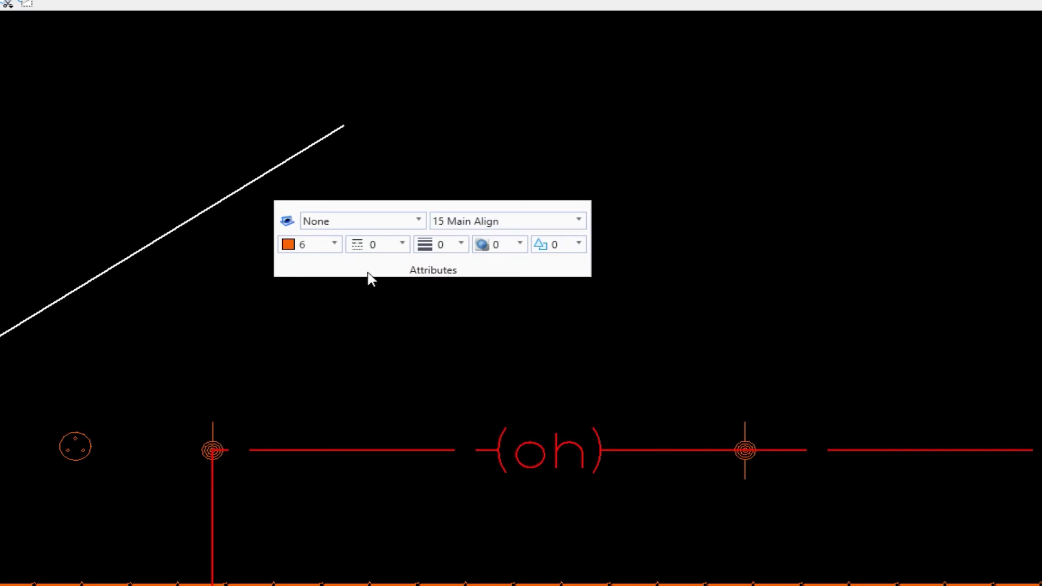
{"action": "left_click", "coordinate": [294, 325]}
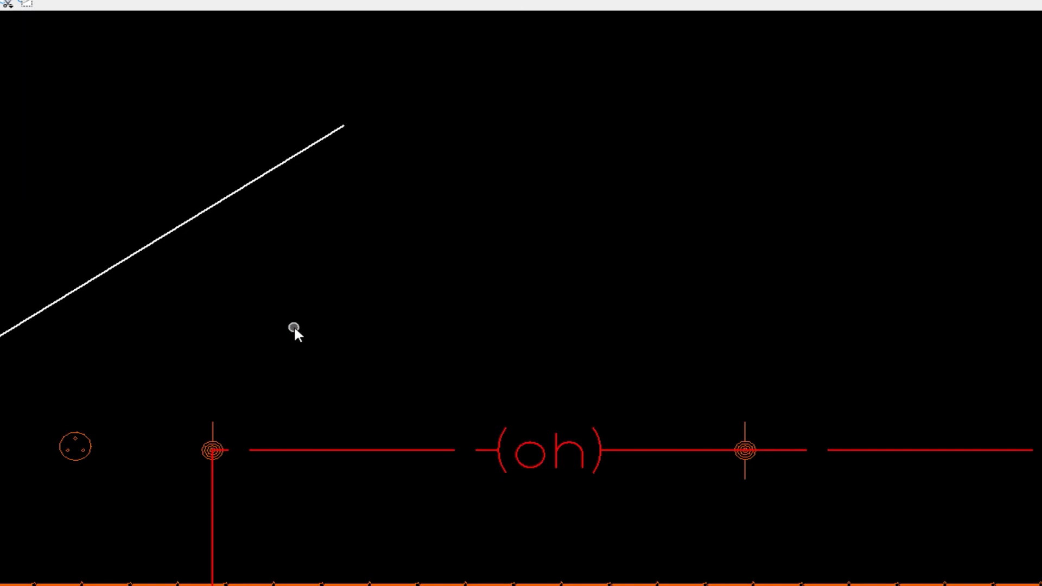
Step: Show the Text tools popup, then start Copy Element with 1 copy from the popups
{"action": "key", "text": "space"}
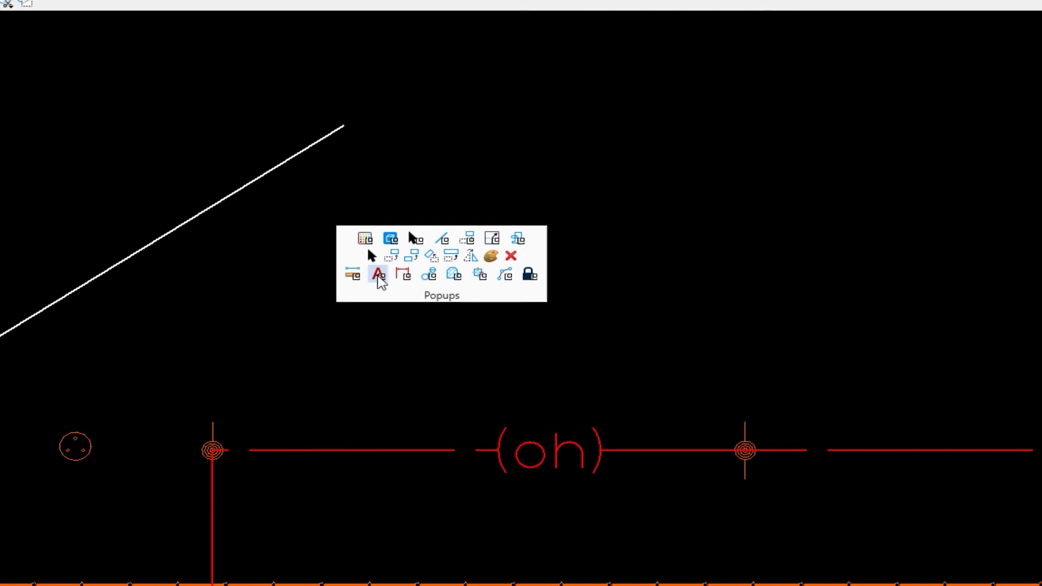
{"action": "left_click", "coordinate": [379, 275]}
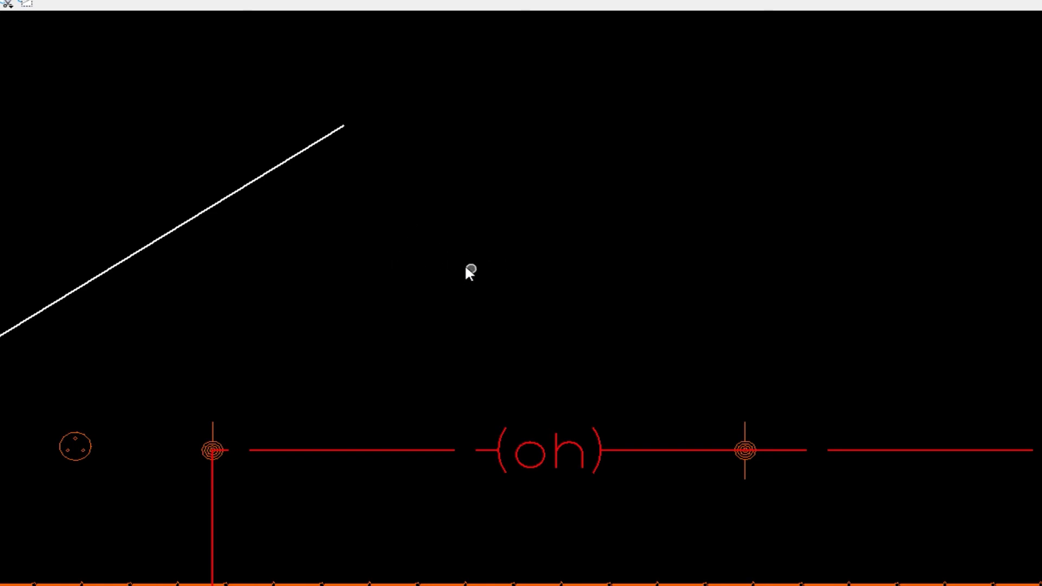
{"action": "key", "text": "F2"}
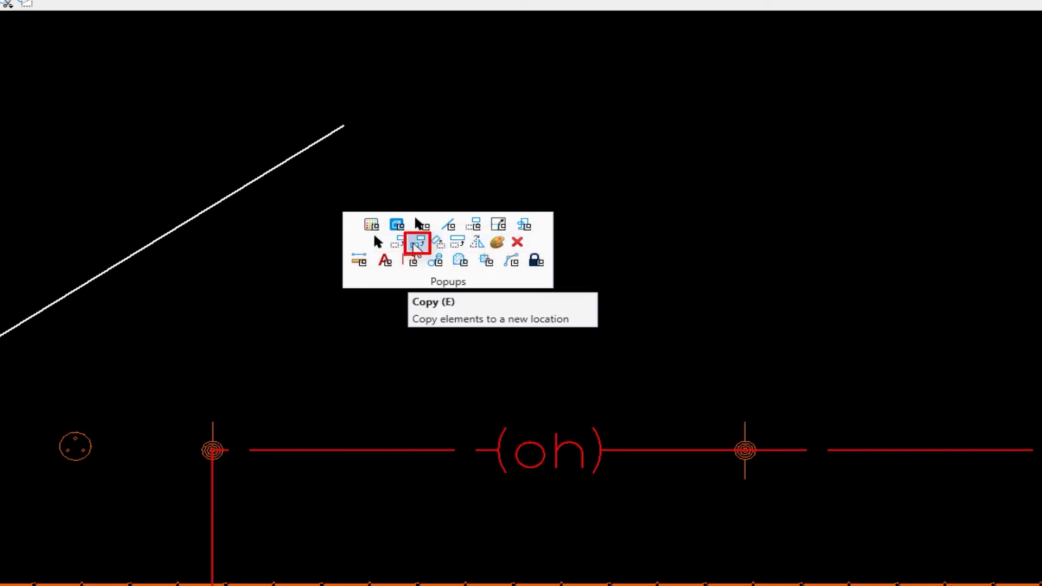
{"action": "left_click", "coordinate": [417, 247]}
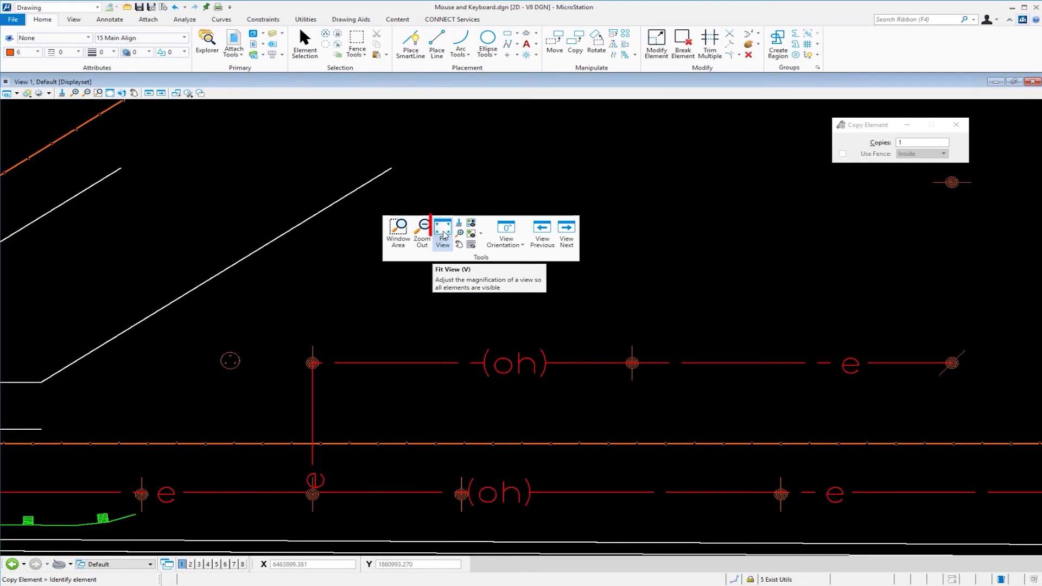
Step: Fit the whole utility plan in view, then return to the previous close-up via View Tools
{"action": "left_click", "coordinate": [442, 235]}
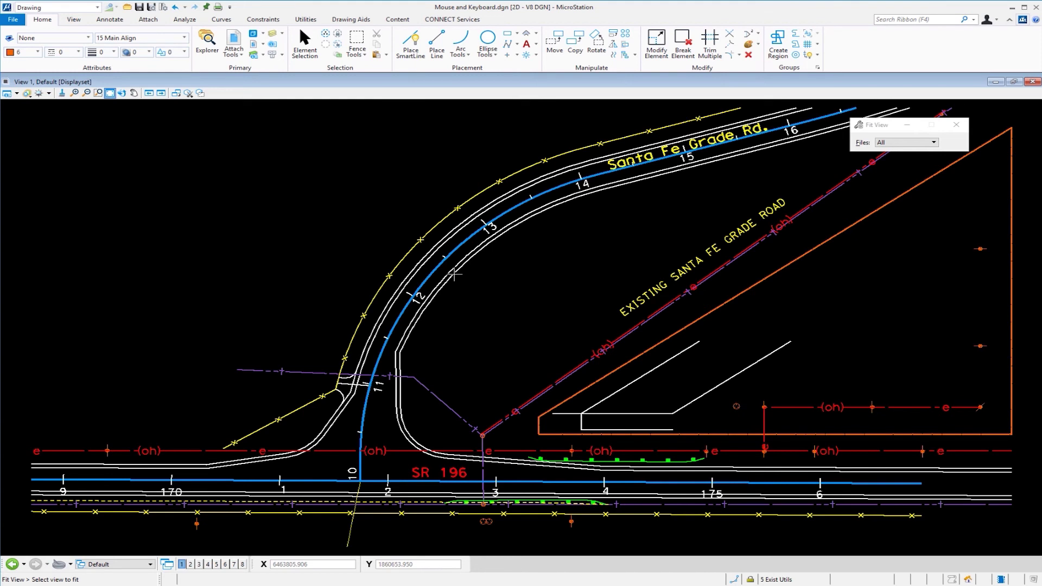
{"action": "key", "text": "space"}
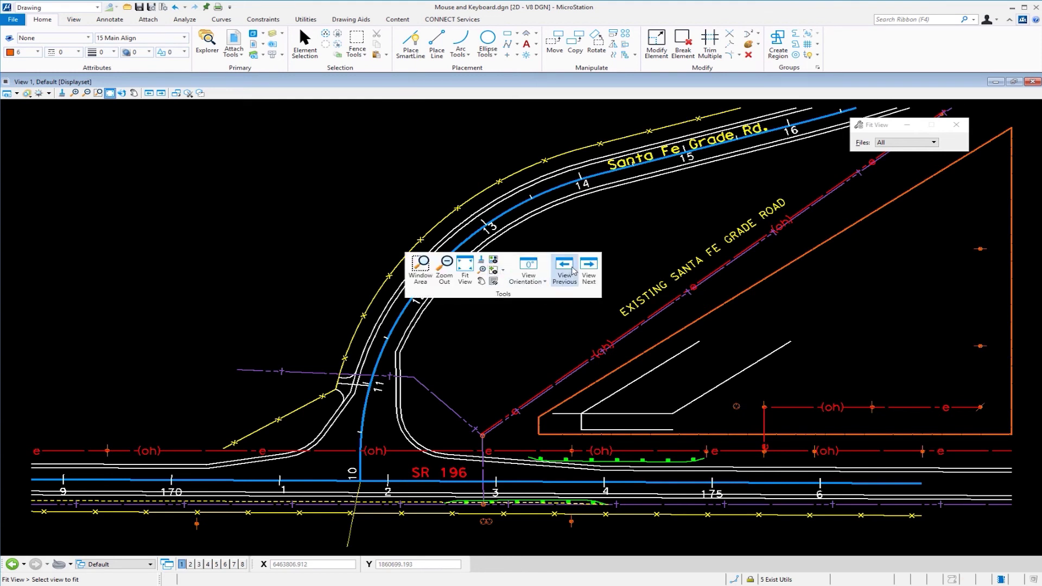
{"action": "left_click", "coordinate": [571, 270]}
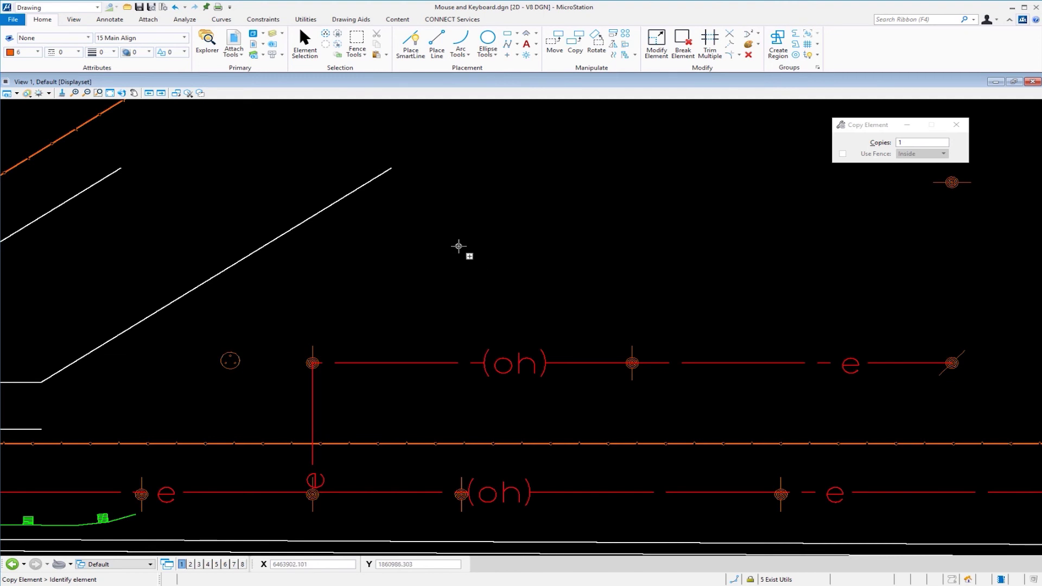
{"action": "key", "text": "space"}
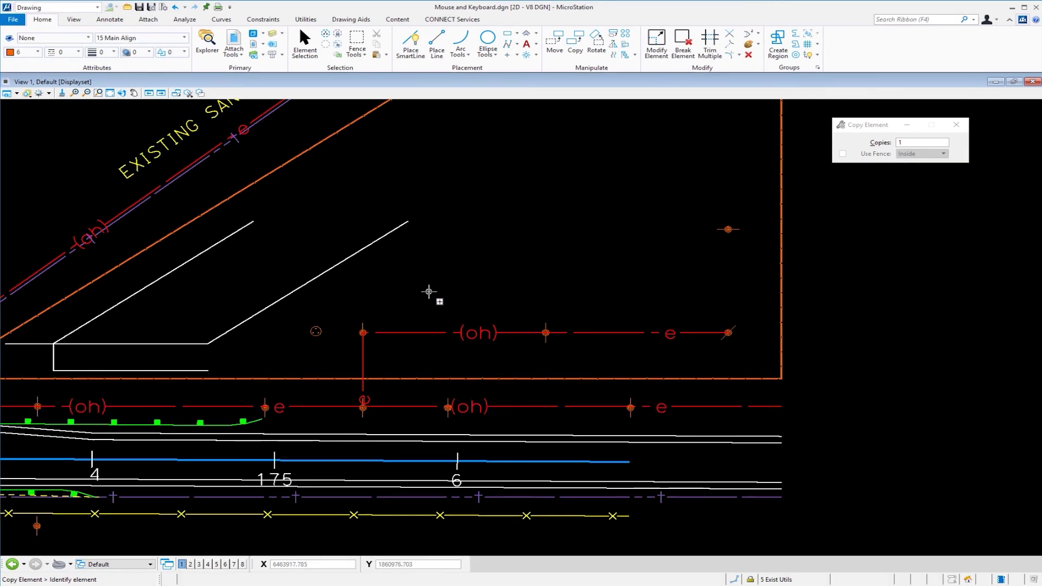
Step: Switch to Element Selection and window-select the overhead branch, its poles, cell and outline lines
{"action": "mouse_move", "coordinate": [362, 298]}
{"action": "middle_mouse_down"}
{"action": "mouse_move", "coordinate": [472, 282]}
{"action": "mouse_move", "coordinate": [530, 312]}
{"action": "middle_mouse_up"}
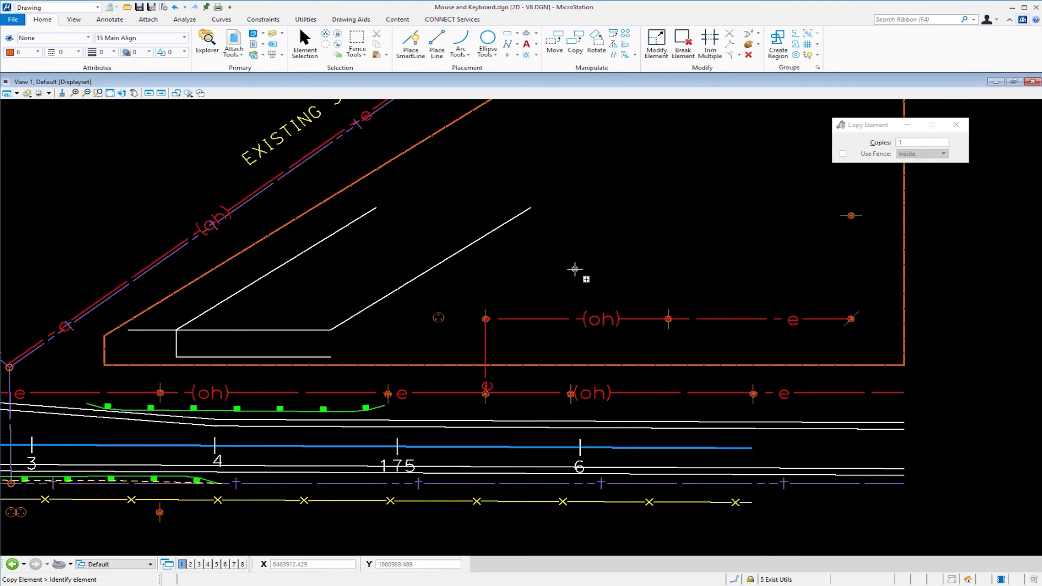
{"action": "key", "text": "space"}
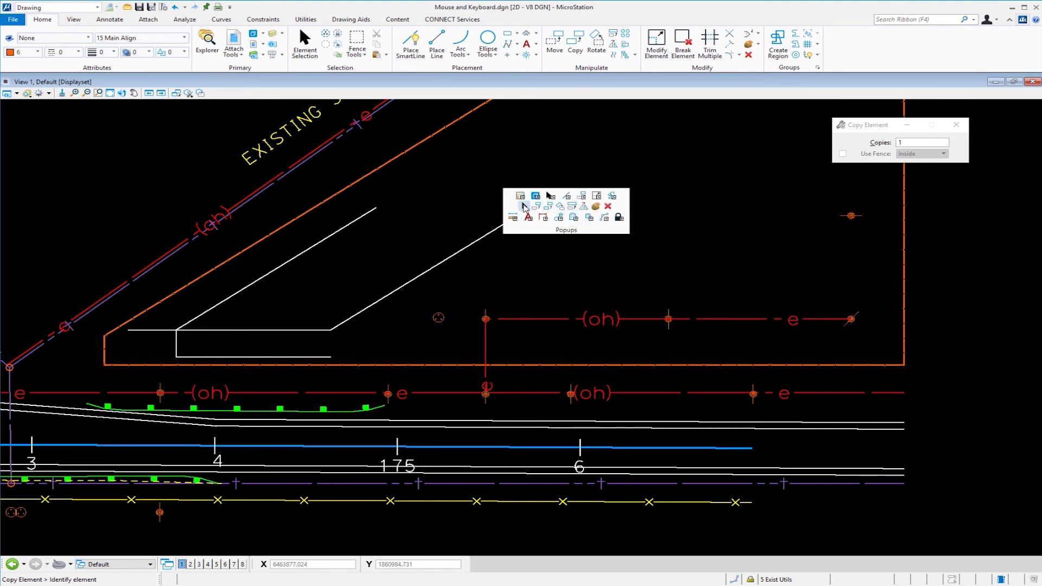
{"action": "left_click", "coordinate": [524, 206]}
{"action": "left_click_drag", "start_coordinate": [537, 348], "coordinate": [182, 302]}
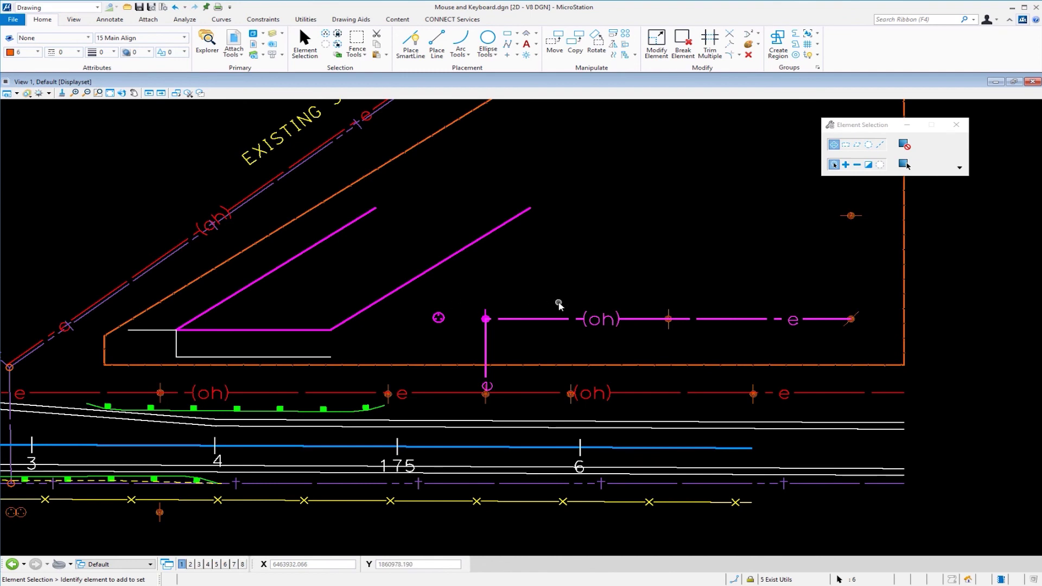
Step: Show only the overhead branch via Displayset Set, then deselect it and restore everything with Displayset Clear
{"action": "right_click", "coordinate": [577, 242], "text": "shift"}
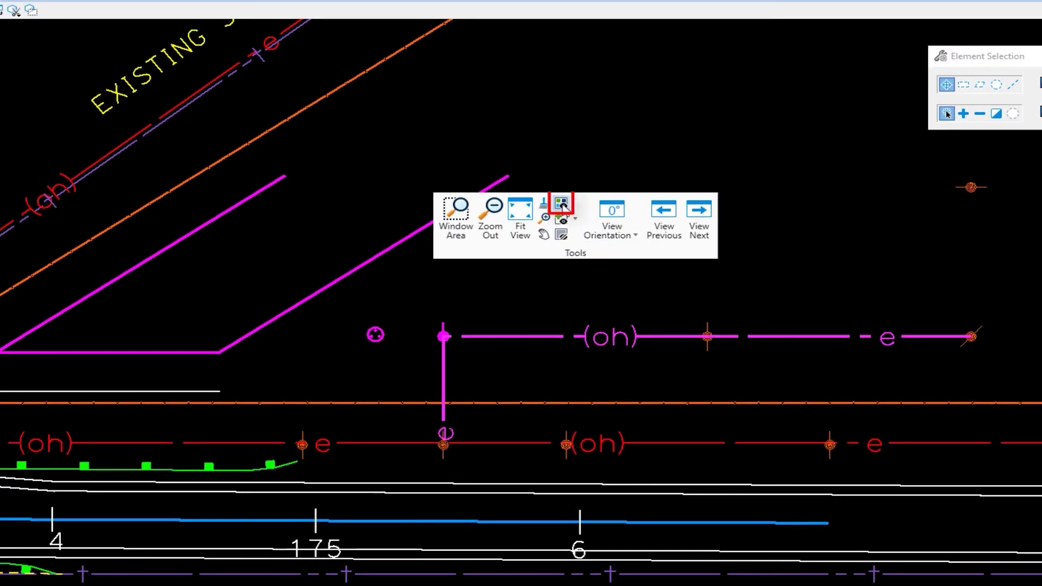
{"action": "left_click", "coordinate": [562, 204]}
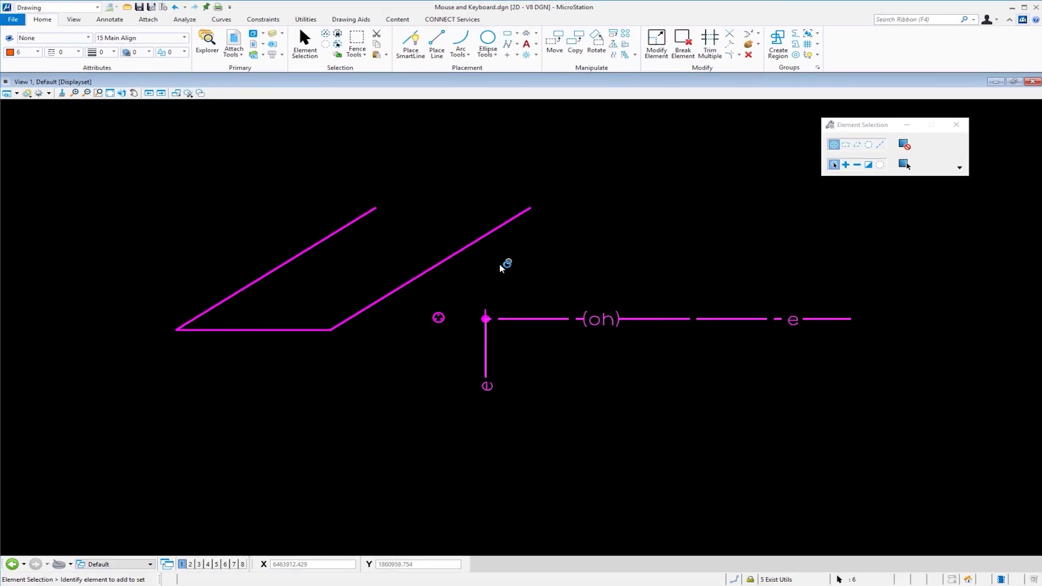
{"action": "left_click", "coordinate": [534, 260]}
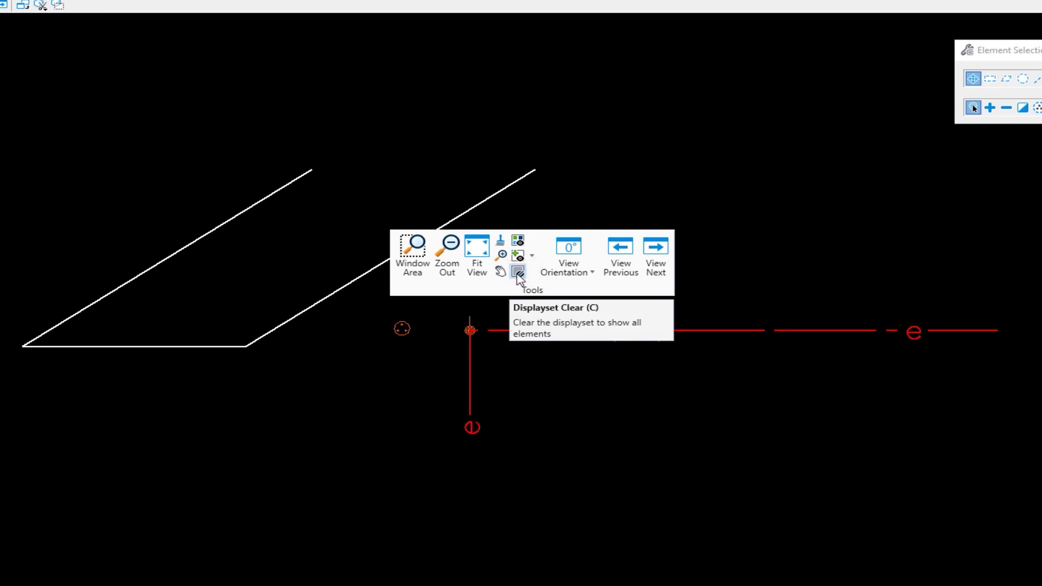
{"action": "left_click", "coordinate": [517, 273]}
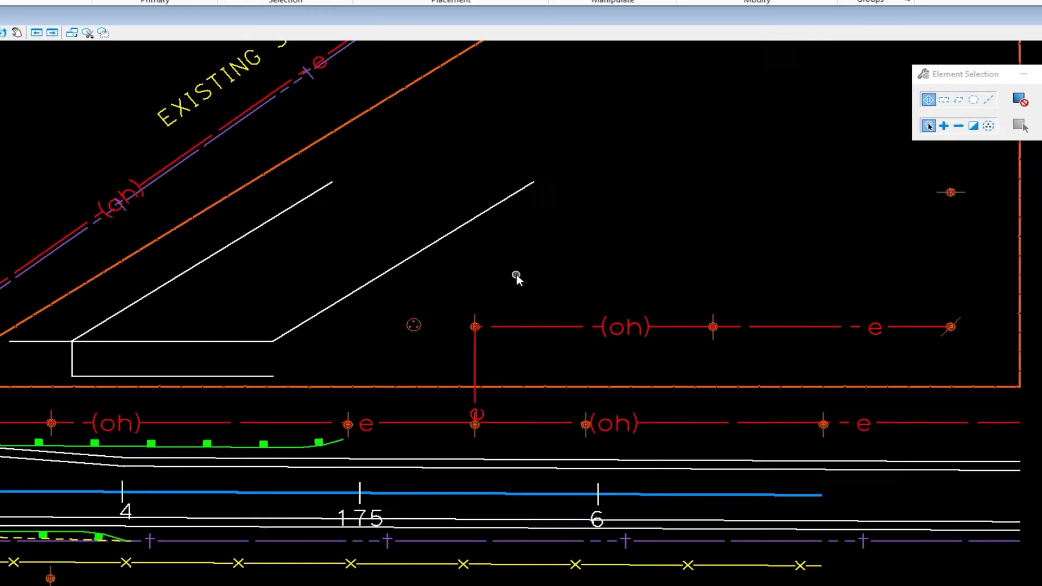